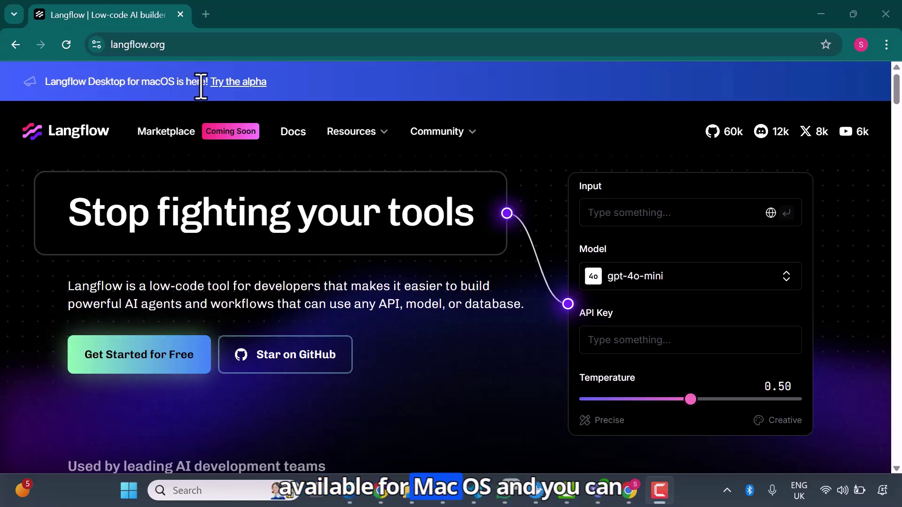
# Open the Langflow Desktop alpha page and its download form in a new tab
pyautogui.click(226, 83)
pyautogui.scroll(-2, 411, 146)
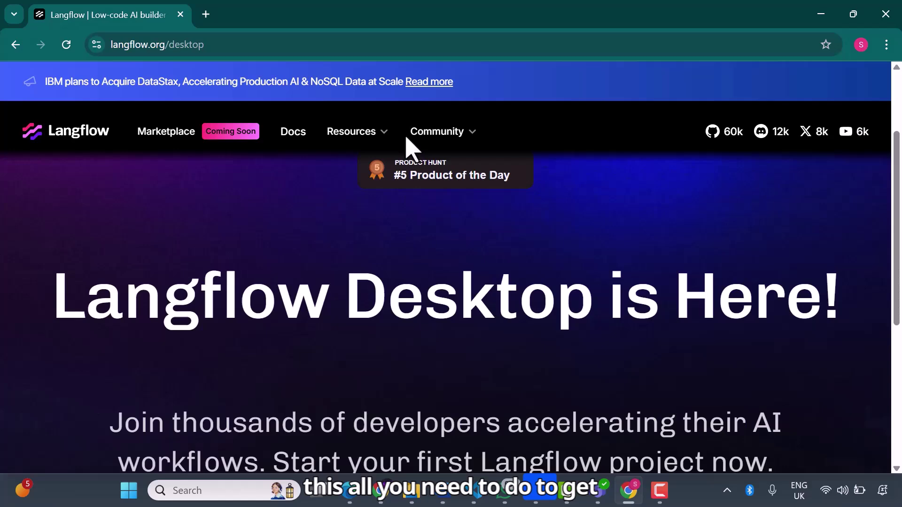
pyautogui.scroll(-3, 456, 320)
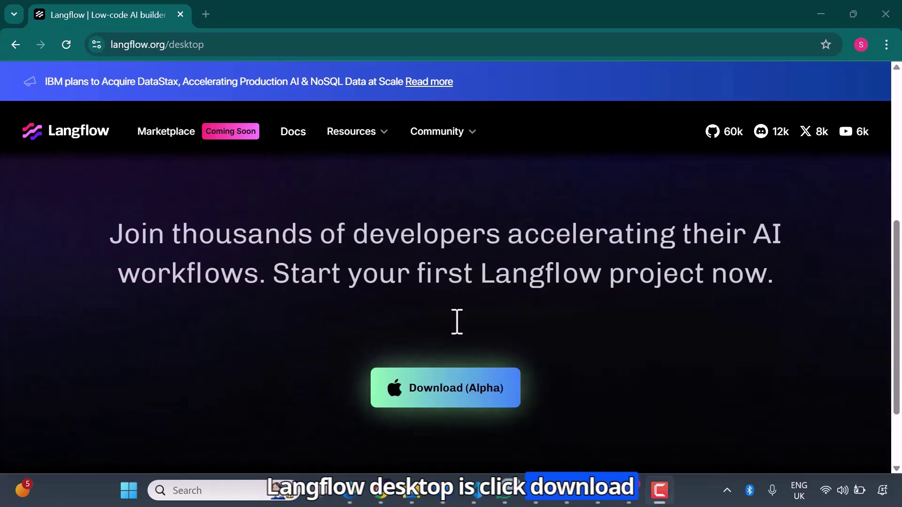
pyautogui.click(427, 398)
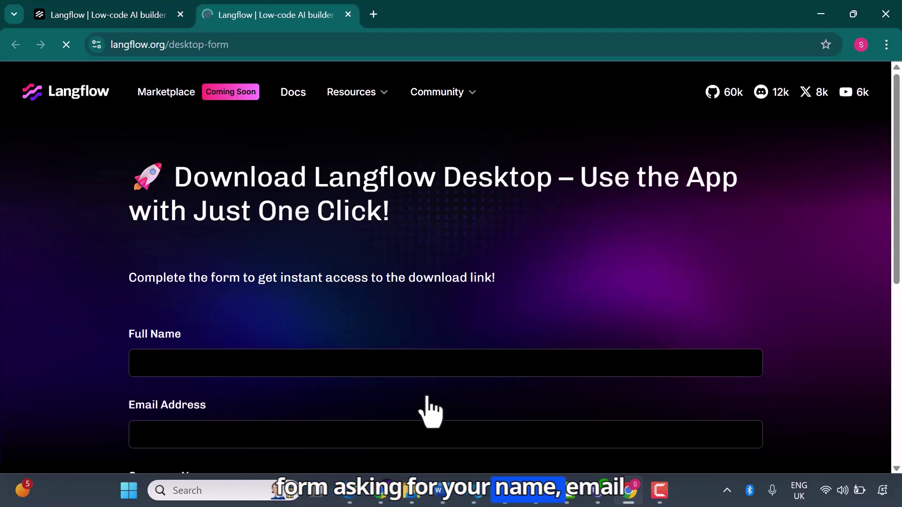
pyautogui.scroll(-1, 429, 411)
pyautogui.scroll(-1, 430, 410)
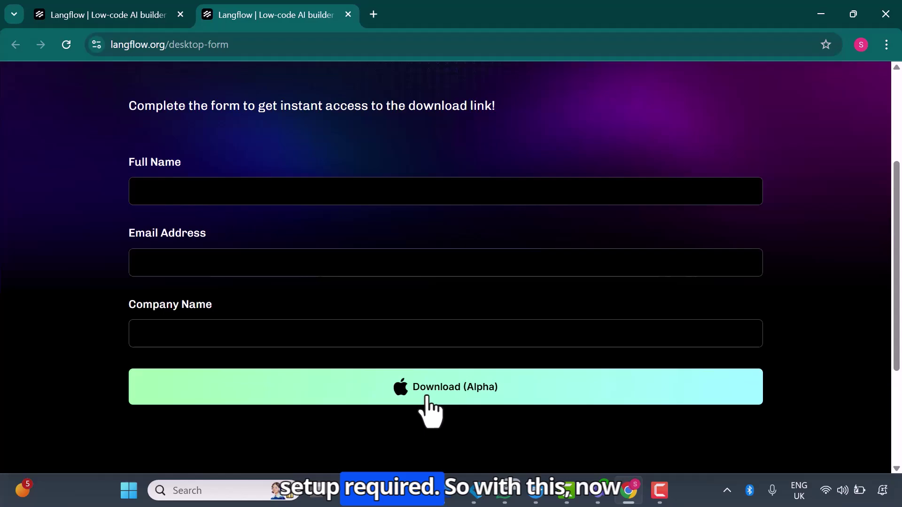
# Return to the Langflow homepage and sign up for hosted Langflow, accepting DataStax's terms
pyautogui.click(112, 13)
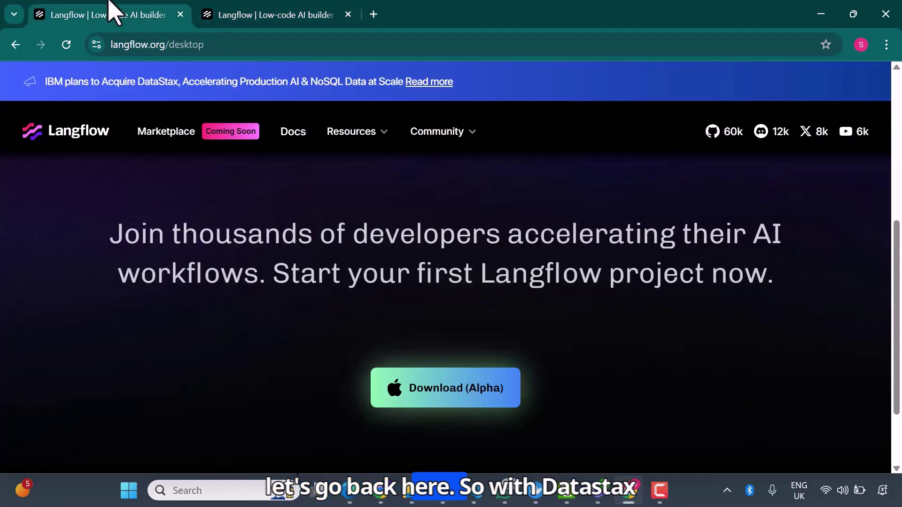
pyautogui.hotkey('alt', 'Left')
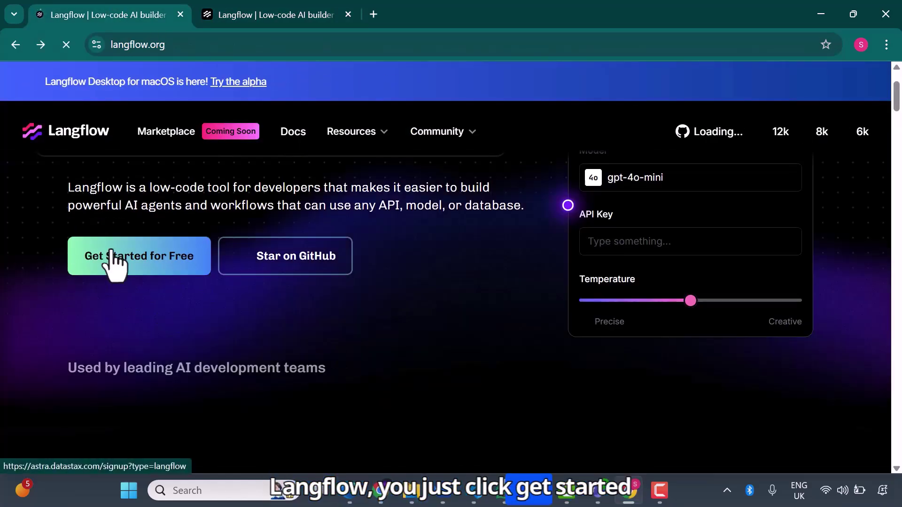
pyautogui.click(112, 260)
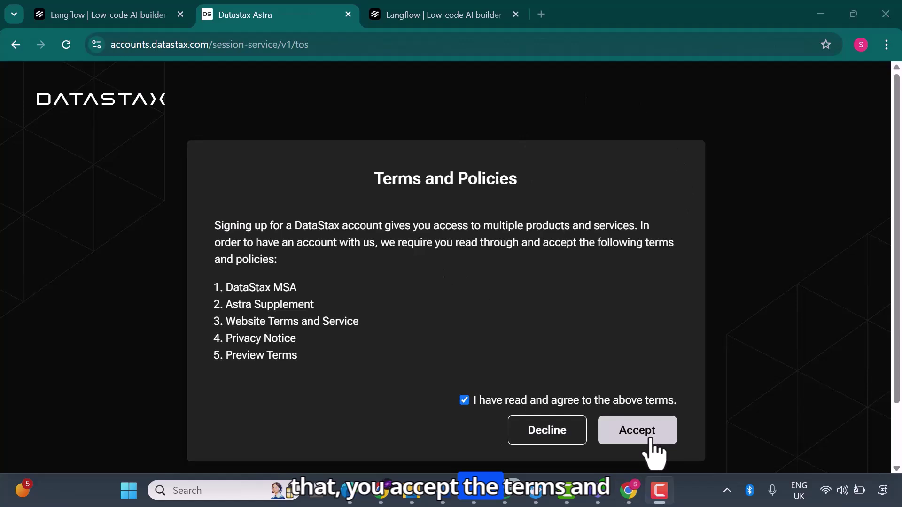
pyautogui.click(647, 443)
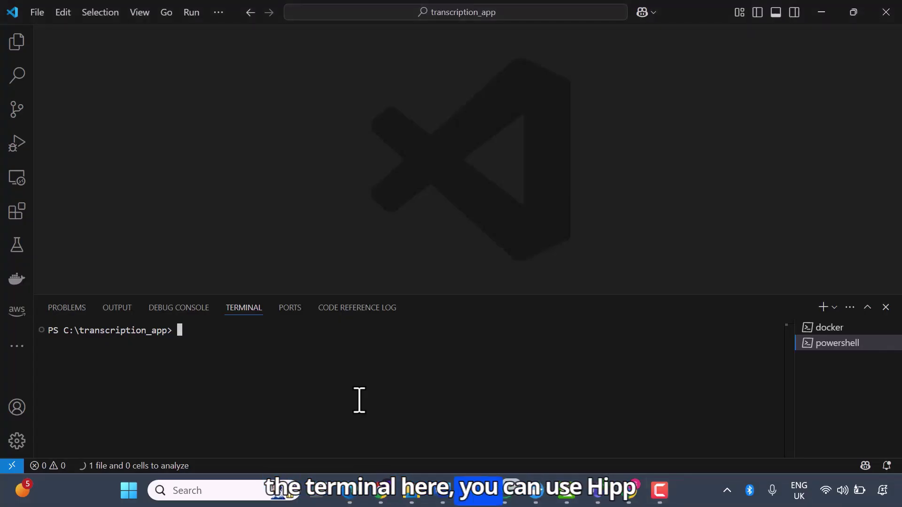
pyautogui.write('pip ins')
pyautogui.write('tall i')
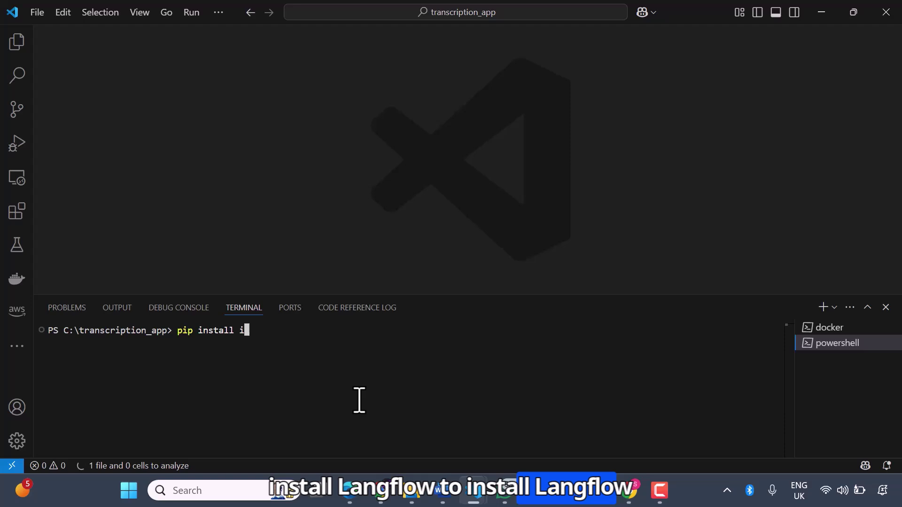
pyautogui.write('langflow')
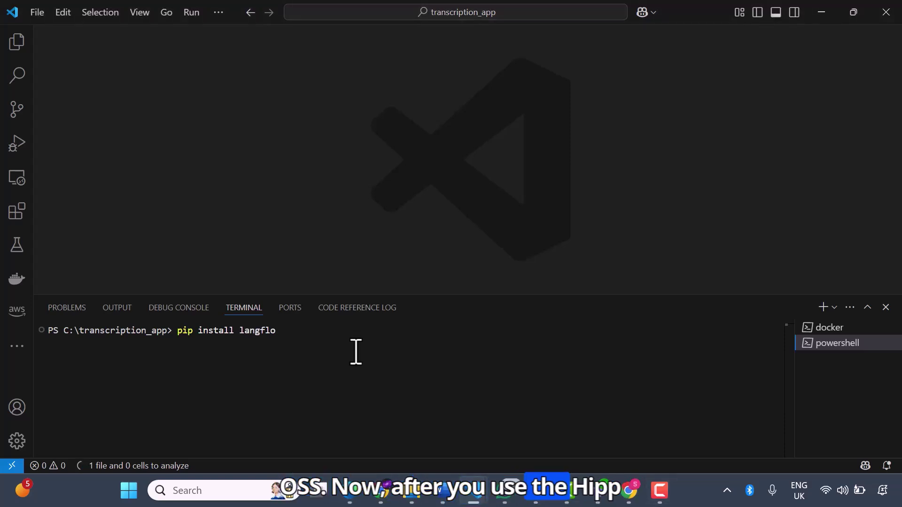
pyautogui.press('BackSpace')
pyautogui.press('BackSpace')
pyautogui.press('BackSpace')
pyautogui.press('BackSpace')
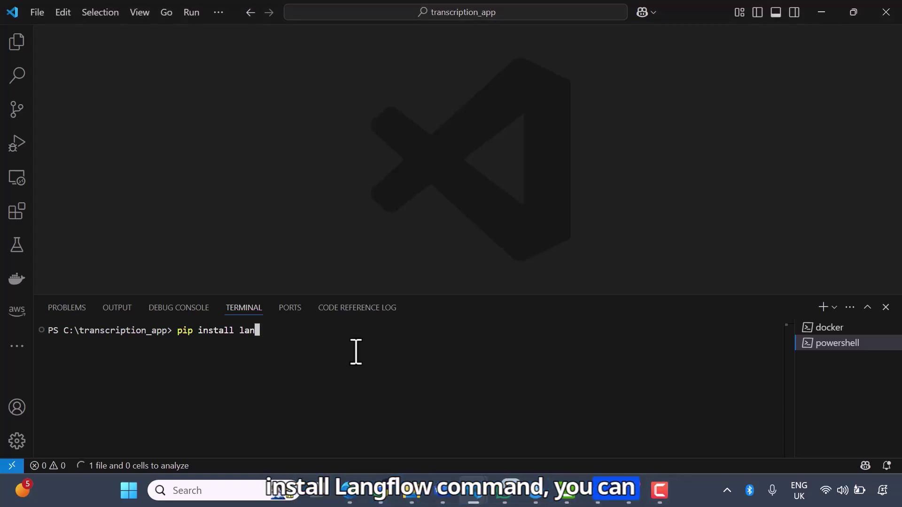
pyautogui.press('BackSpace')
pyautogui.press('BackSpace')
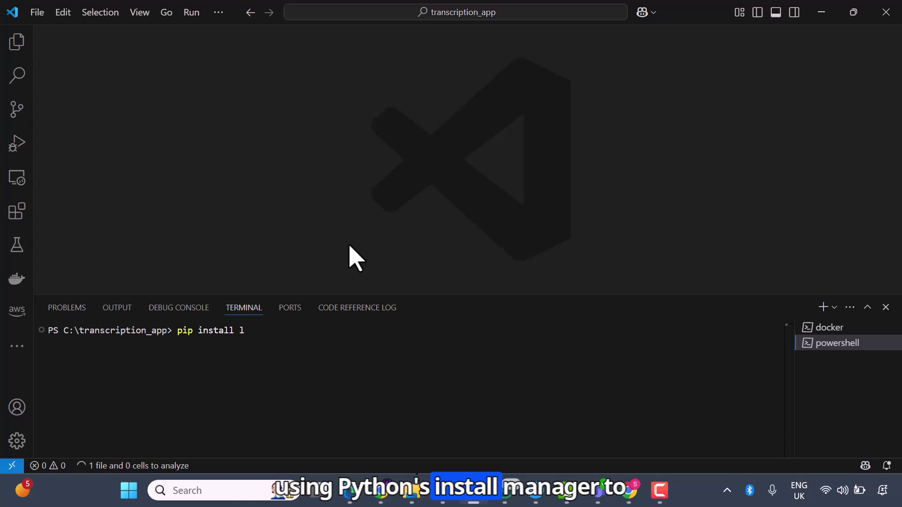
pyautogui.press('BackSpace')
pyautogui.press('BackSpace')
pyautogui.press('BackSpace')
pyautogui.press('BackSpace')
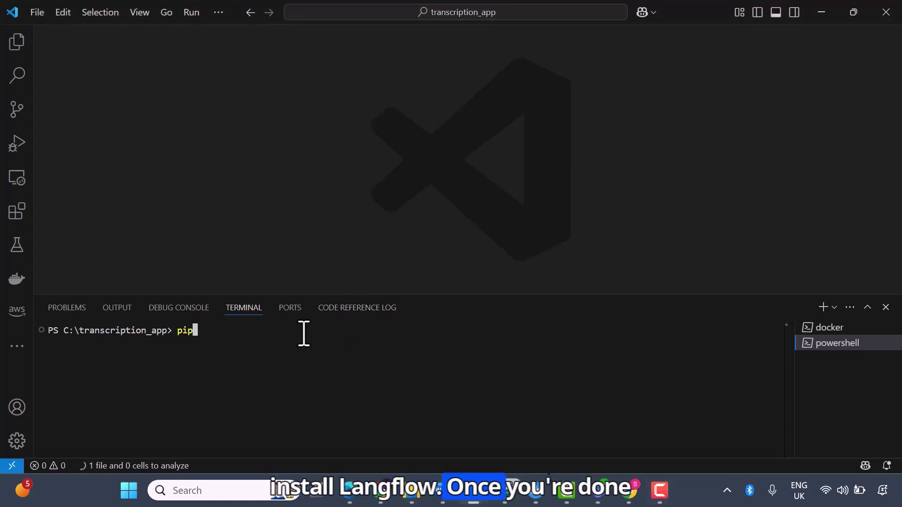
pyautogui.press('BackSpace')
pyautogui.press('BackSpace')
pyautogui.press('BackSpace')
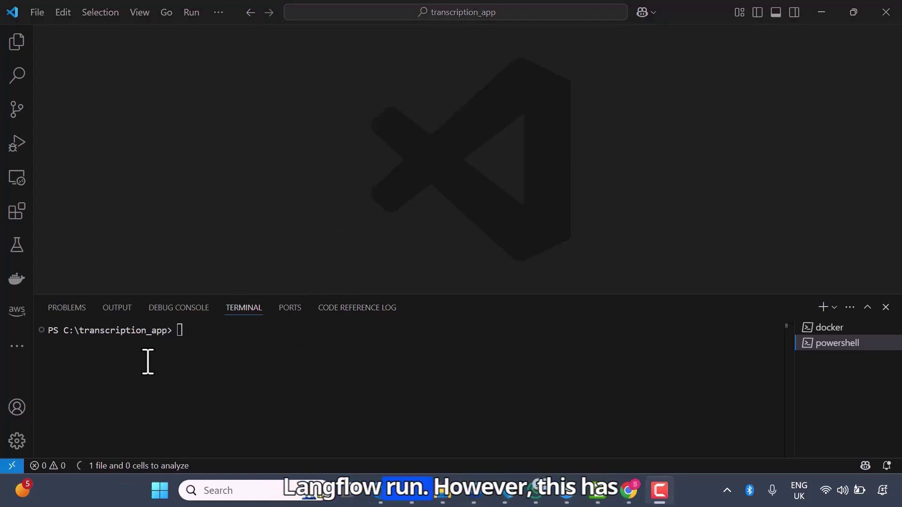
pyautogui.write('python -m langflow run')
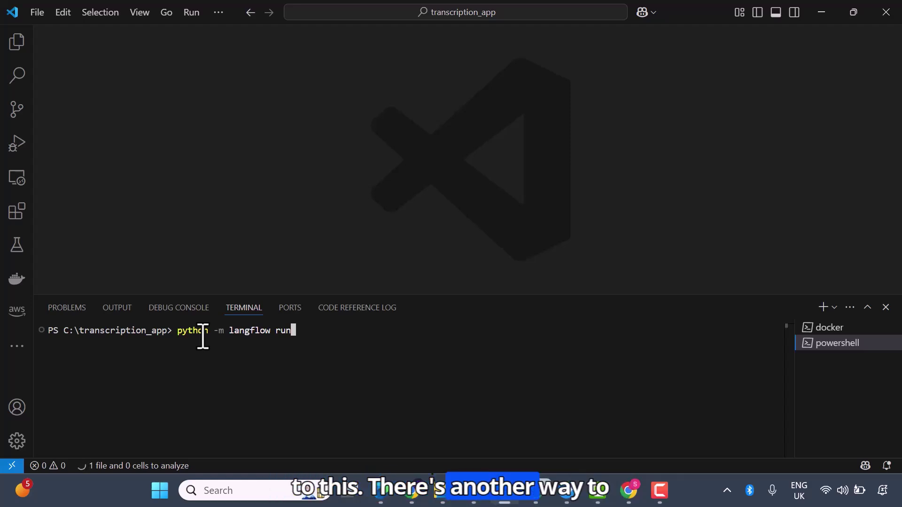
pyautogui.press('BackSpace')
pyautogui.press('BackSpace')
pyautogui.press('BackSpace')
pyautogui.press('BackSpace')
pyautogui.press('BackSpace')
pyautogui.press('BackSpace')
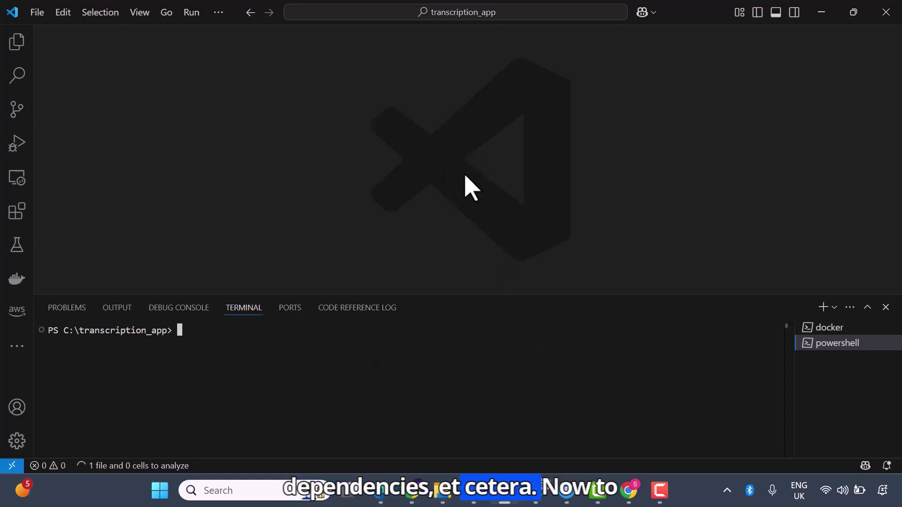
pyautogui.write('docker run -p 7860:7860 langflowai/langflow:latest')
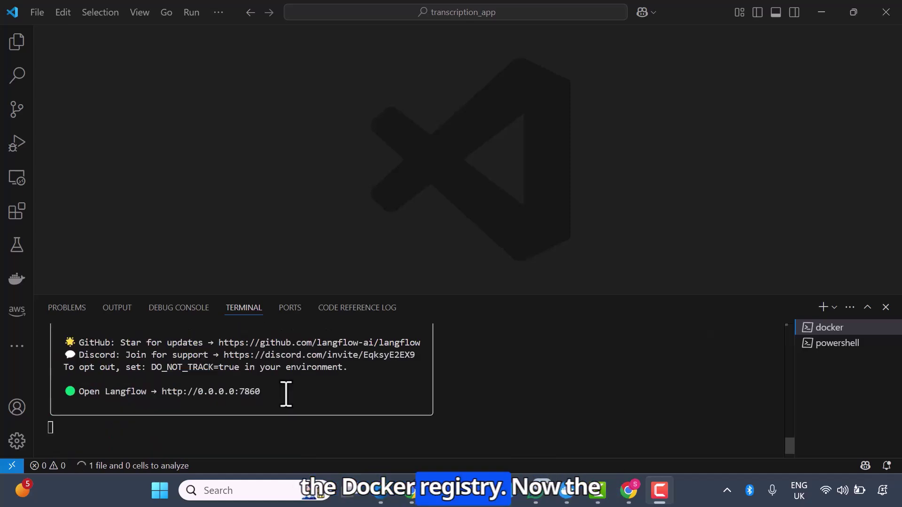
pyautogui.scroll(2, 286, 392)
pyautogui.scroll(3, 286, 392)
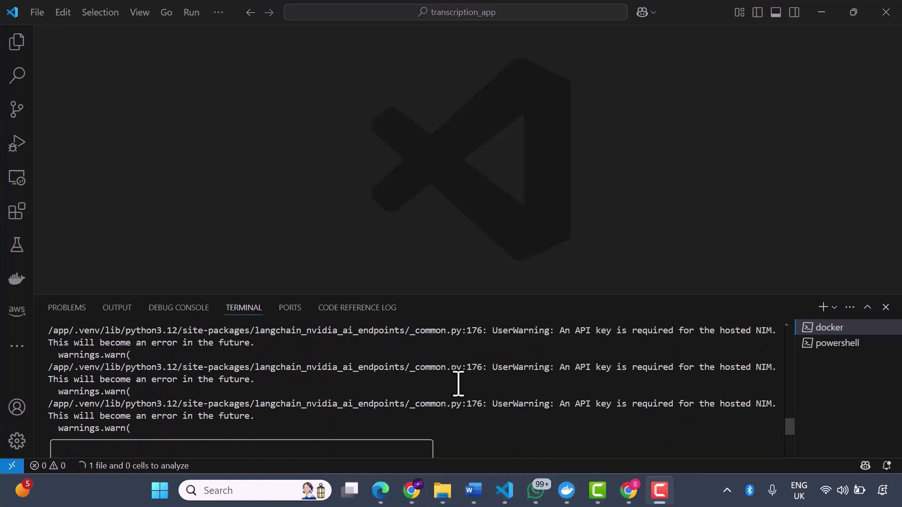
# Switch to Docker Desktop to check the langflowai/langflow:latest container
pyautogui.click(567, 491)
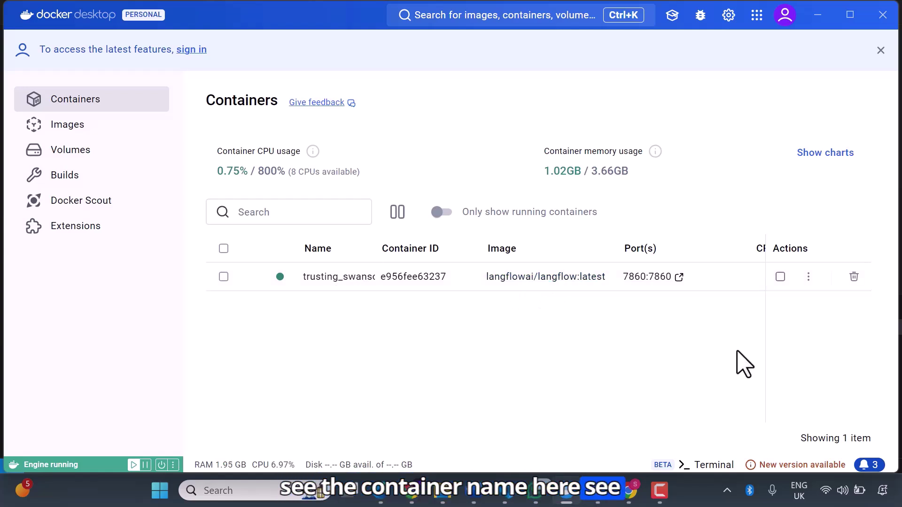
pyautogui.click(655, 281)
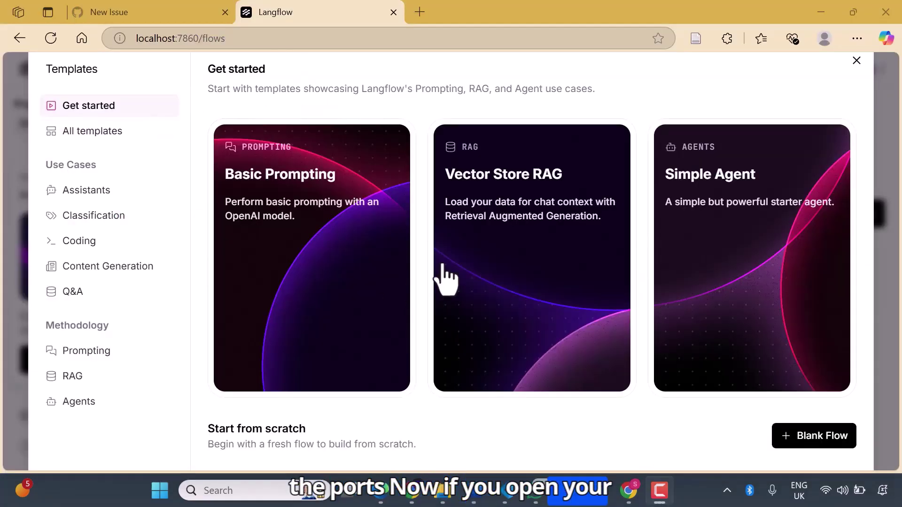